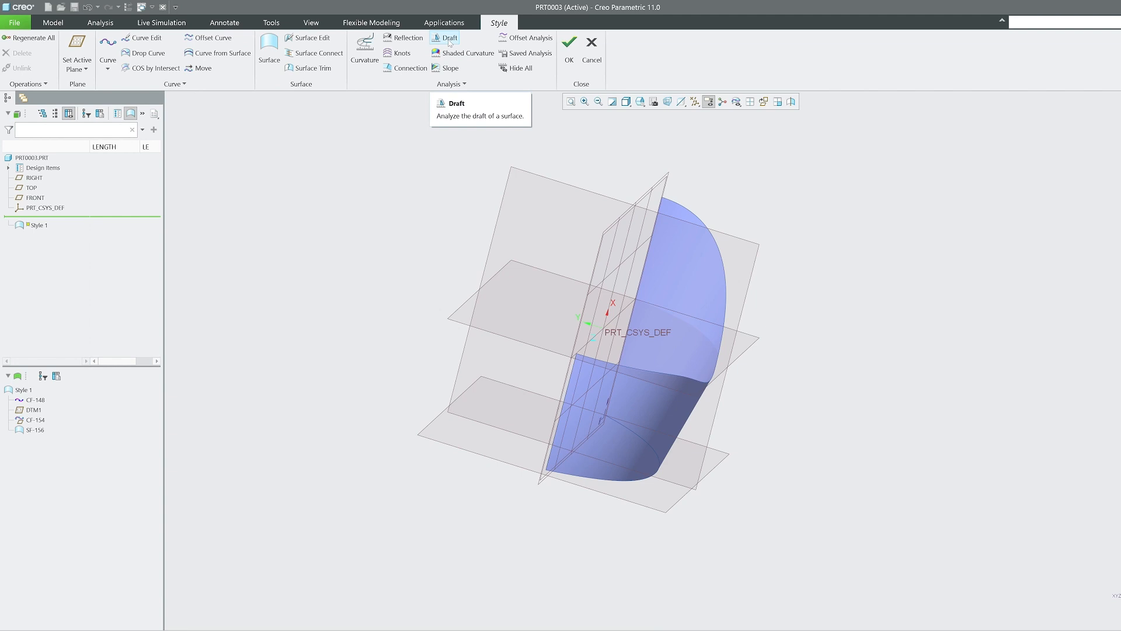
pyautogui.click(103, 27)
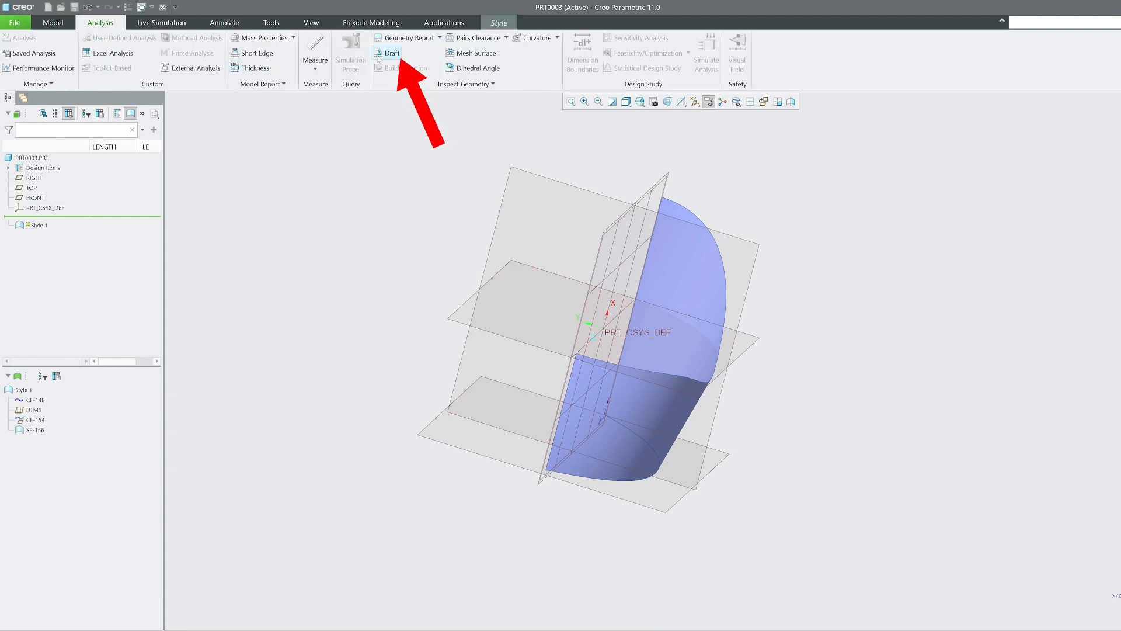
pyautogui.click(508, 23)
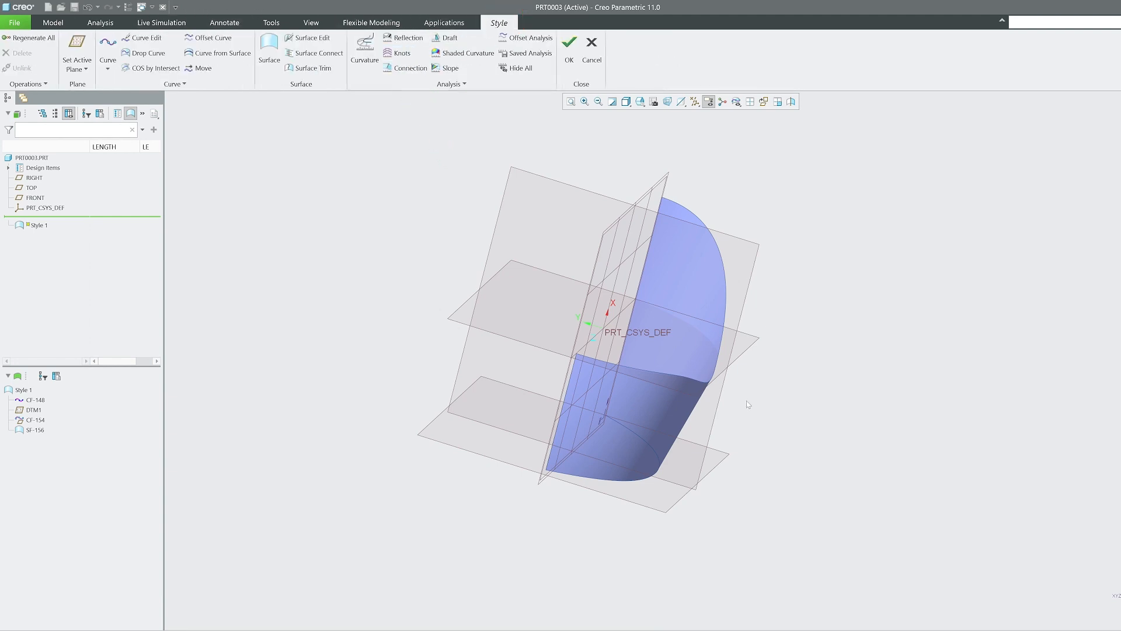
# Step: Run a draft analysis on the curved style surface SF-156, using the lower datum plane DTM1 as the pull direction
pyautogui.click(665, 407)
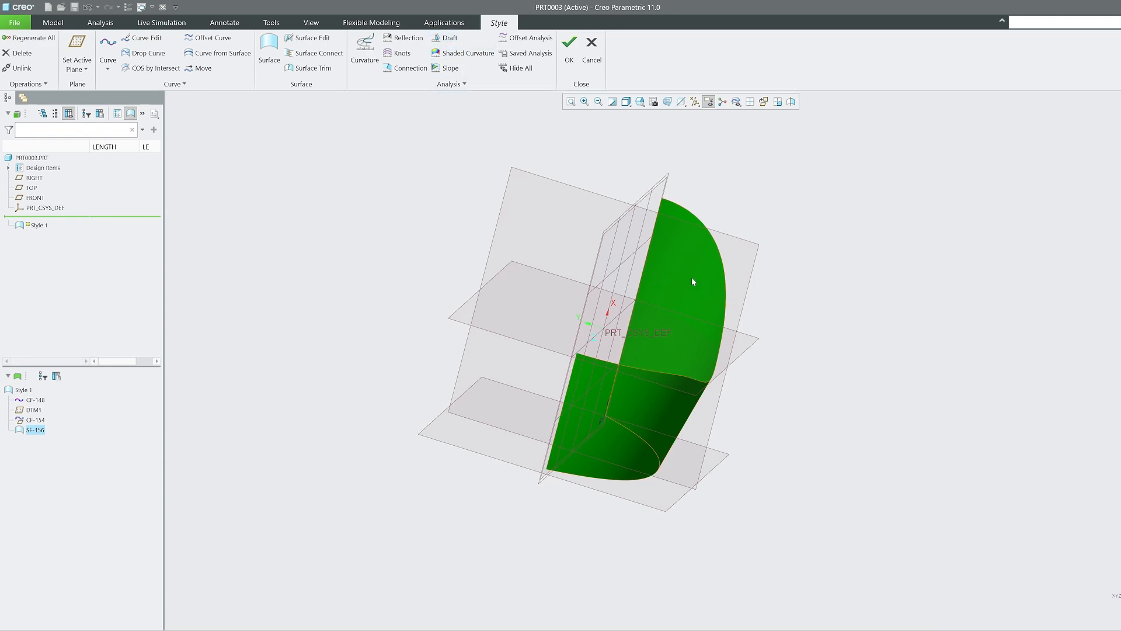
pyautogui.scroll(-5, 681, 265)
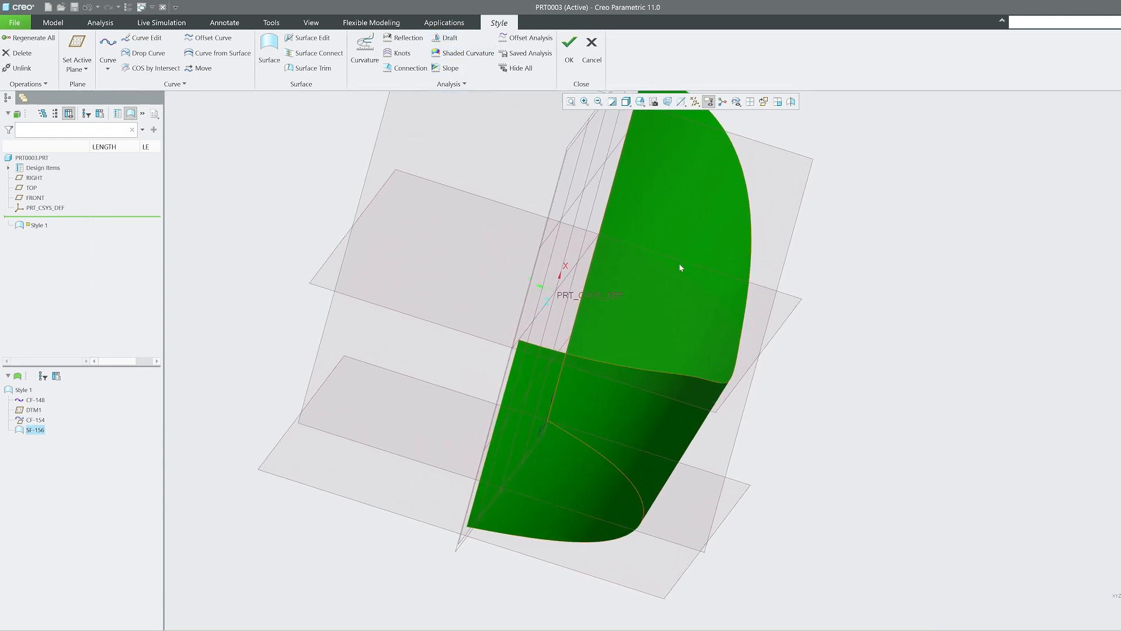
pyautogui.moveTo(678, 262); pyautogui.dragTo(674, 261, button='middle')
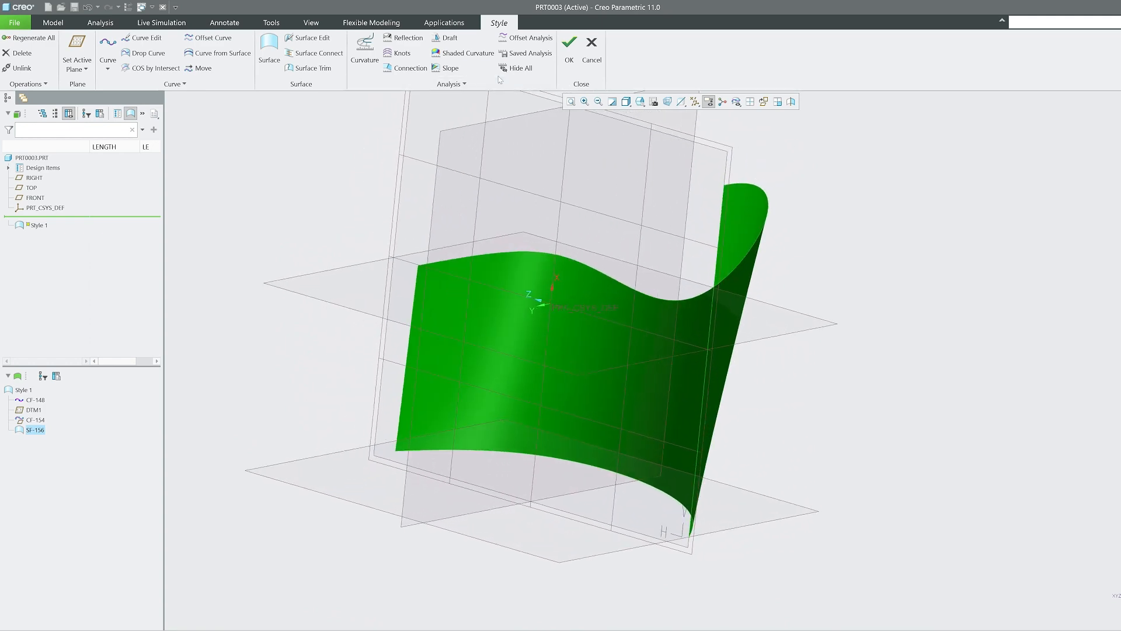
pyautogui.click(458, 41)
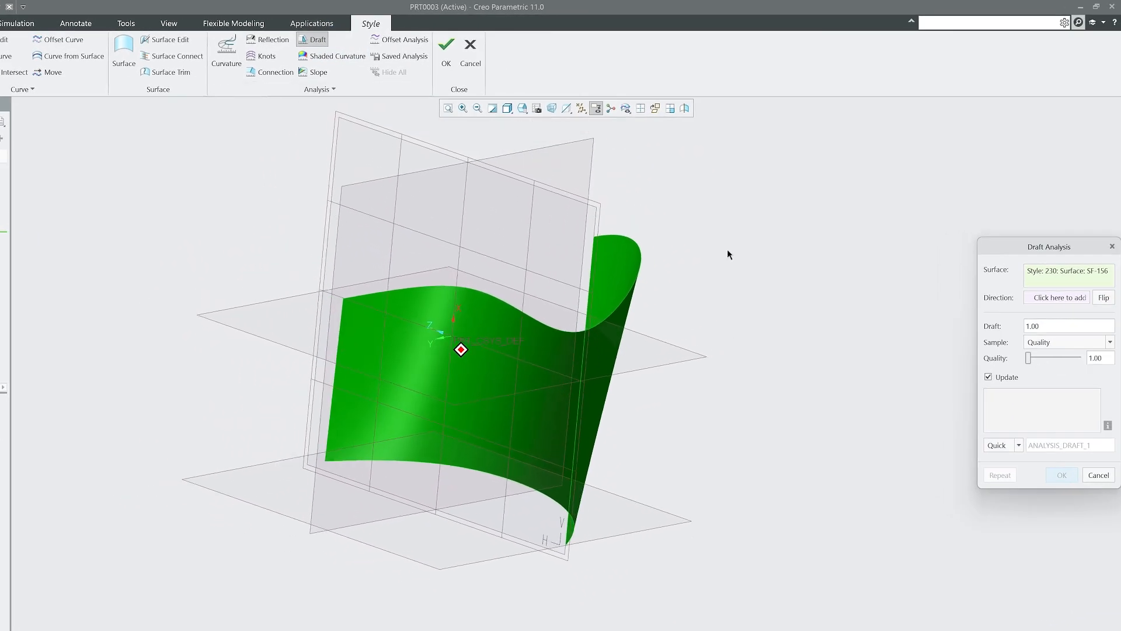
pyautogui.moveTo(942, 318); pyautogui.dragTo(1075, 266, button='middle')
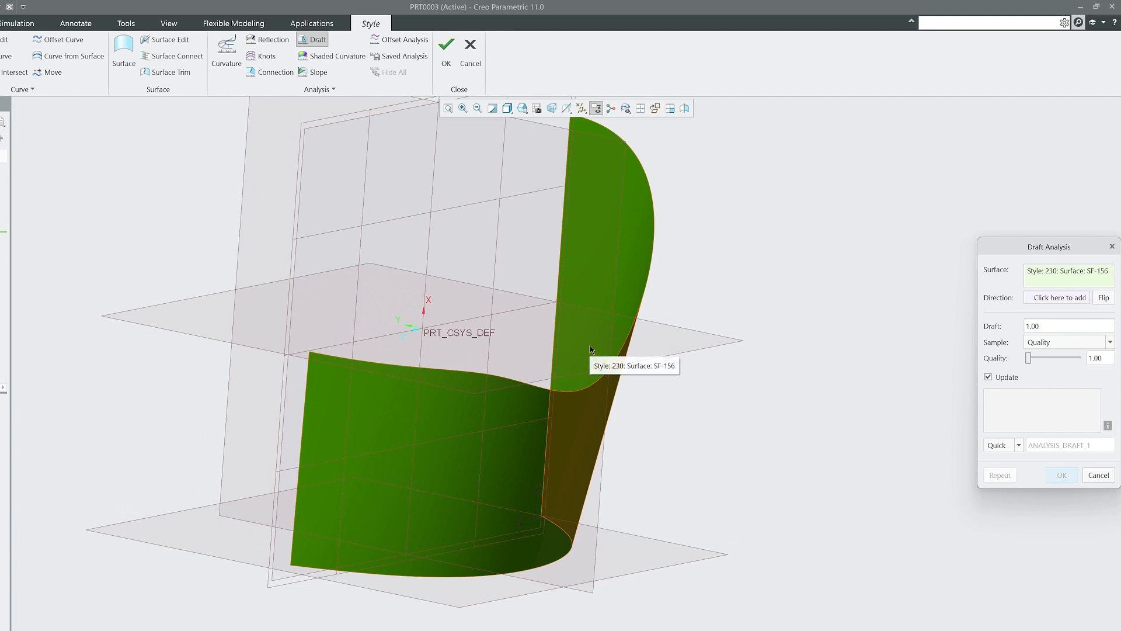
pyautogui.click(1065, 302)
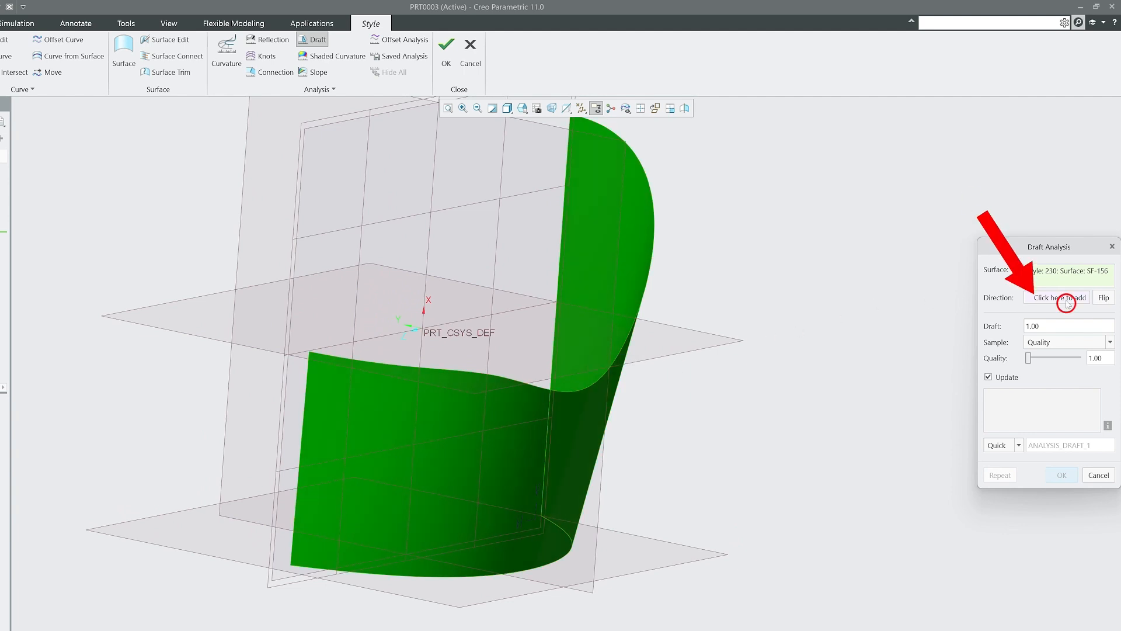
pyautogui.scroll(3, 852, 347)
pyautogui.moveTo(858, 348); pyautogui.dragTo(879, 350, button='middle')
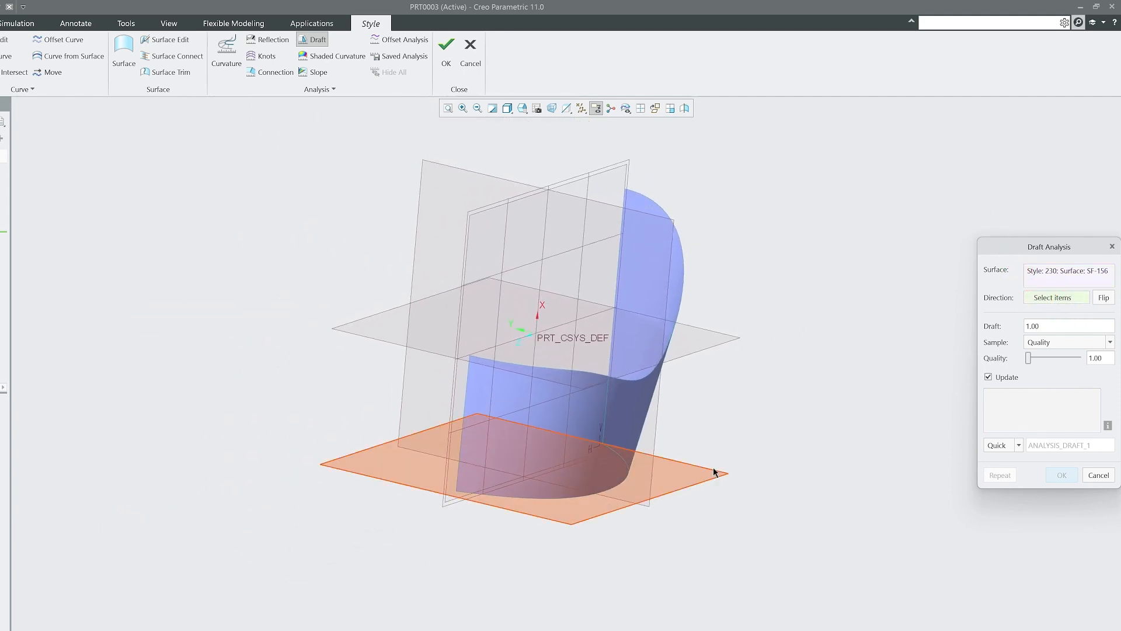
pyautogui.click(691, 484)
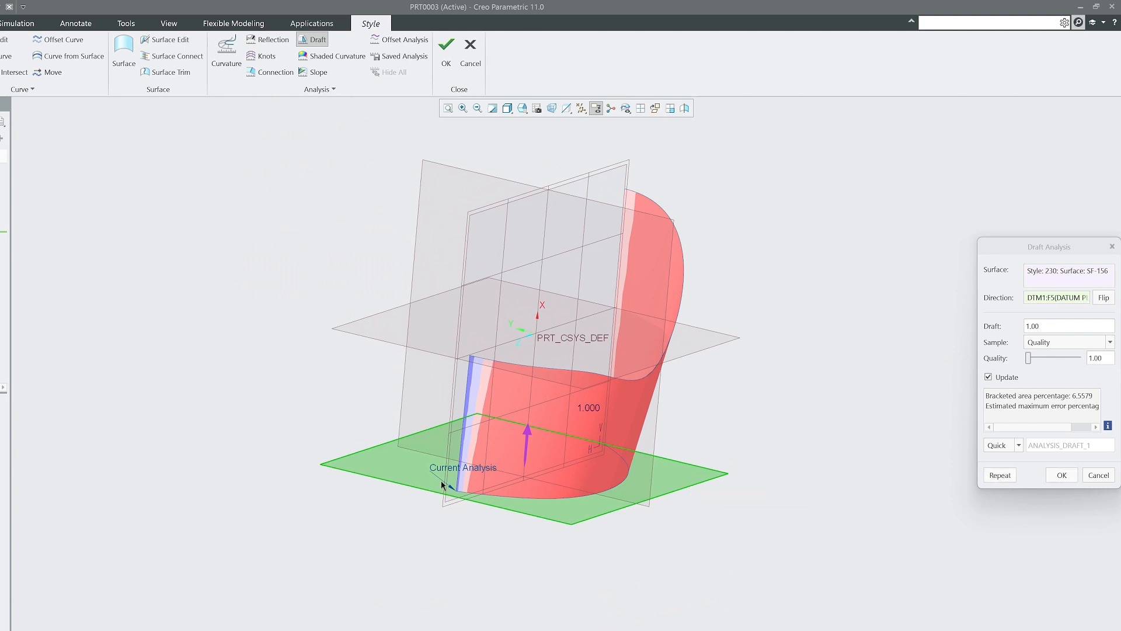
# Step: Try a draft angle of 5 in the draft analysis
pyautogui.moveTo(931, 368); pyautogui.dragTo(976, 373, button='middle')
pyautogui.click(1026, 326)
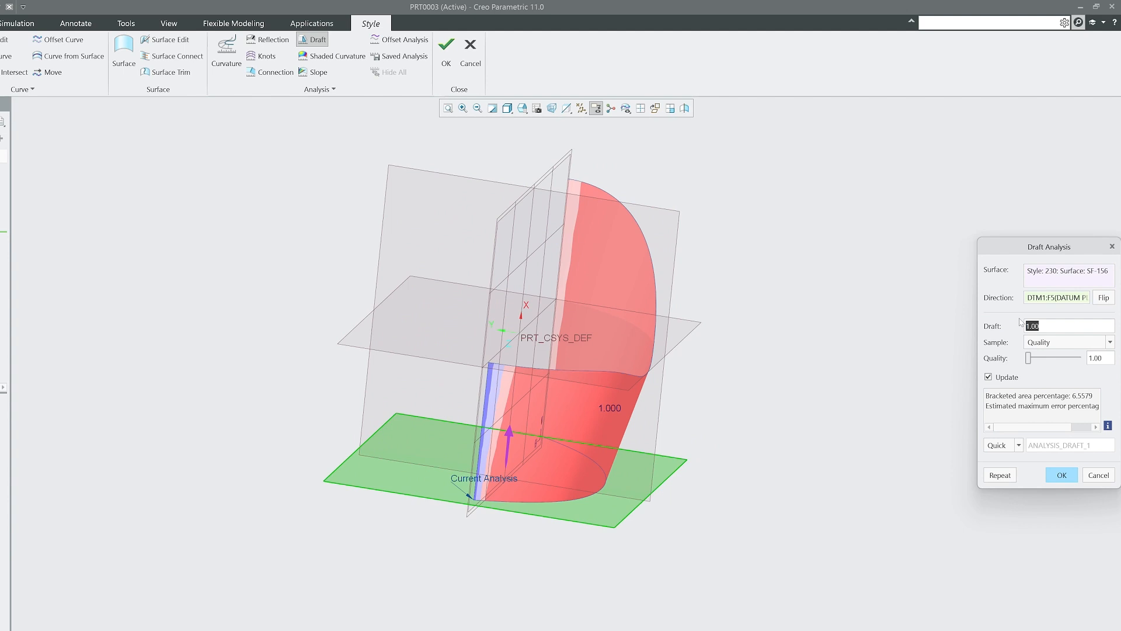
pyautogui.write('5')
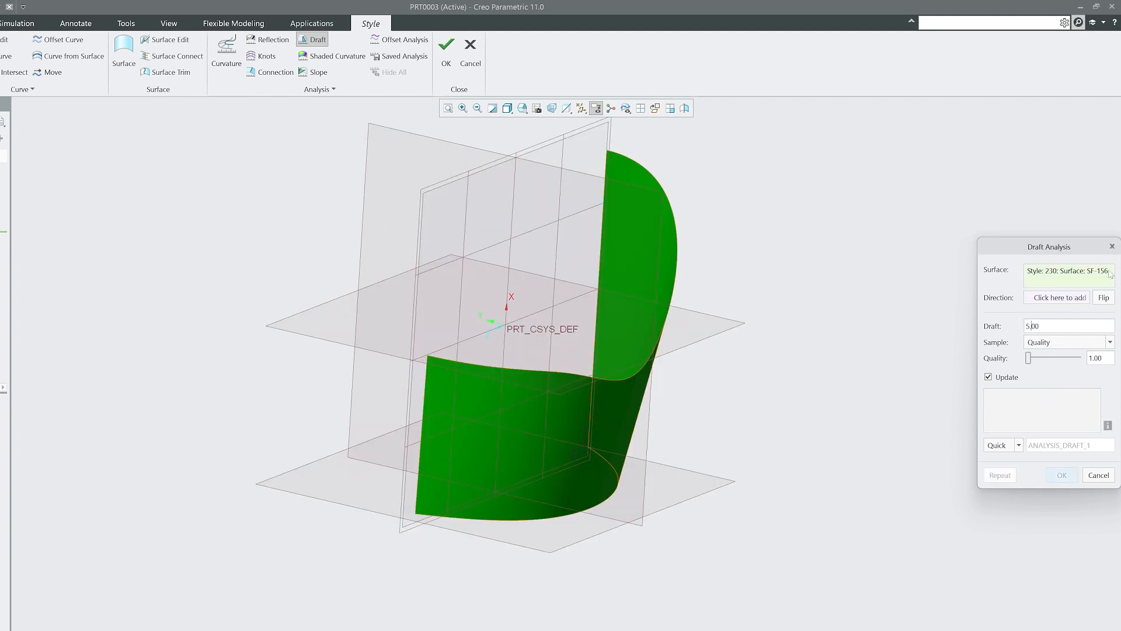
pyautogui.press('BackSpace')
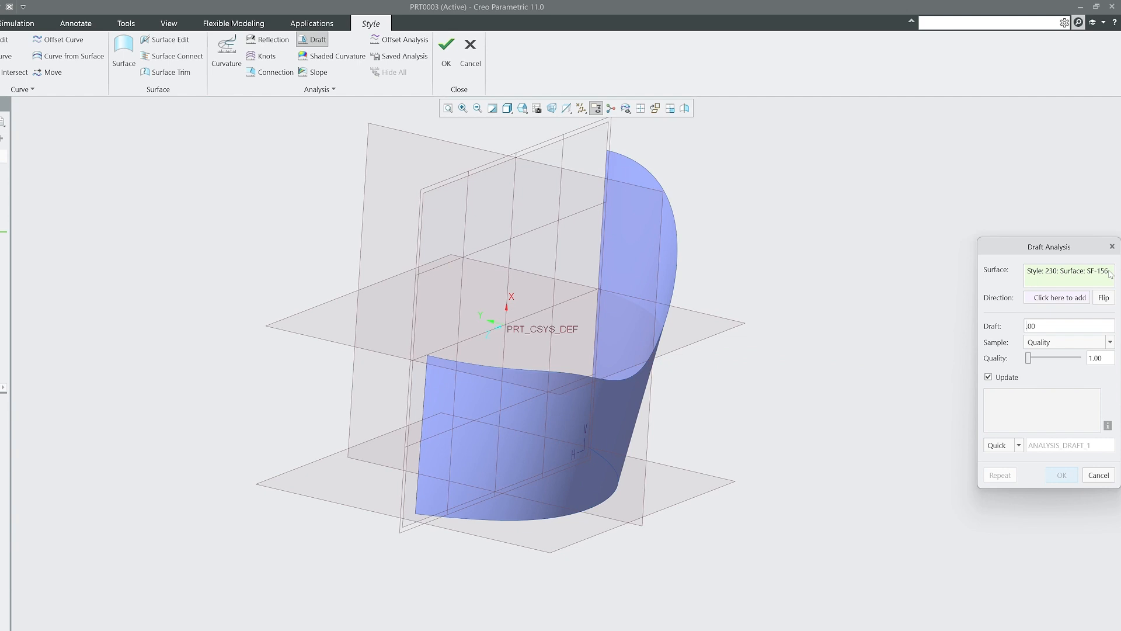
# Step: Set the draft angle to 1 and use the lower datum plane DTM1 as the analysis pull direction
pyautogui.write('1')
pyautogui.click(1066, 298)
pyautogui.click(686, 501)
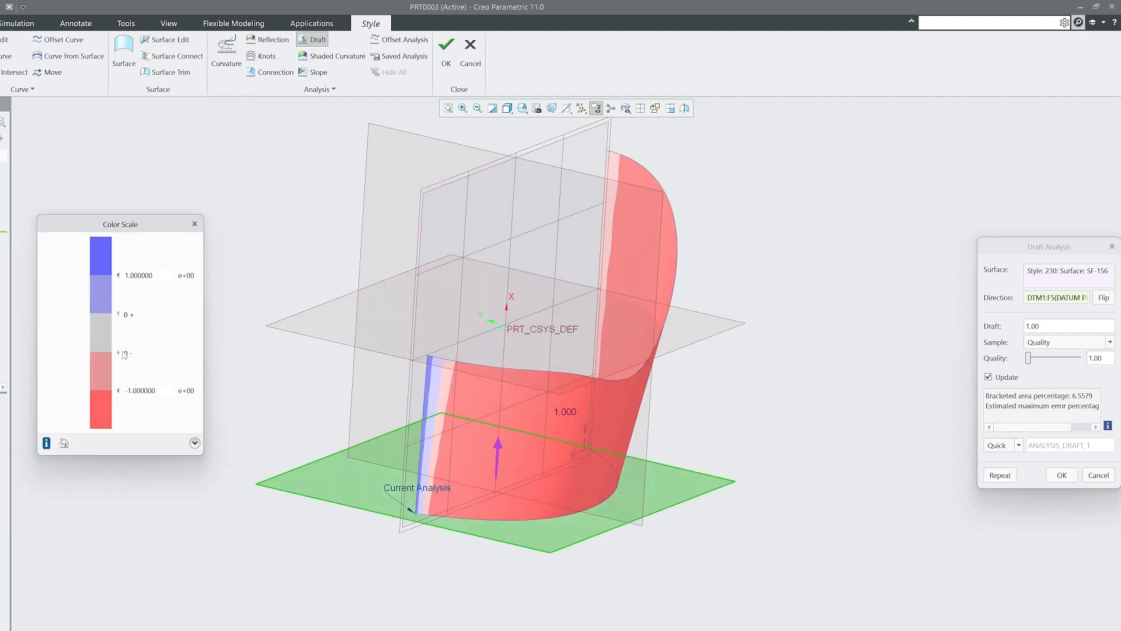
# Step: Expand the color scale settings and reduce the number of draft analysis colors to 3
pyautogui.click(194, 442)
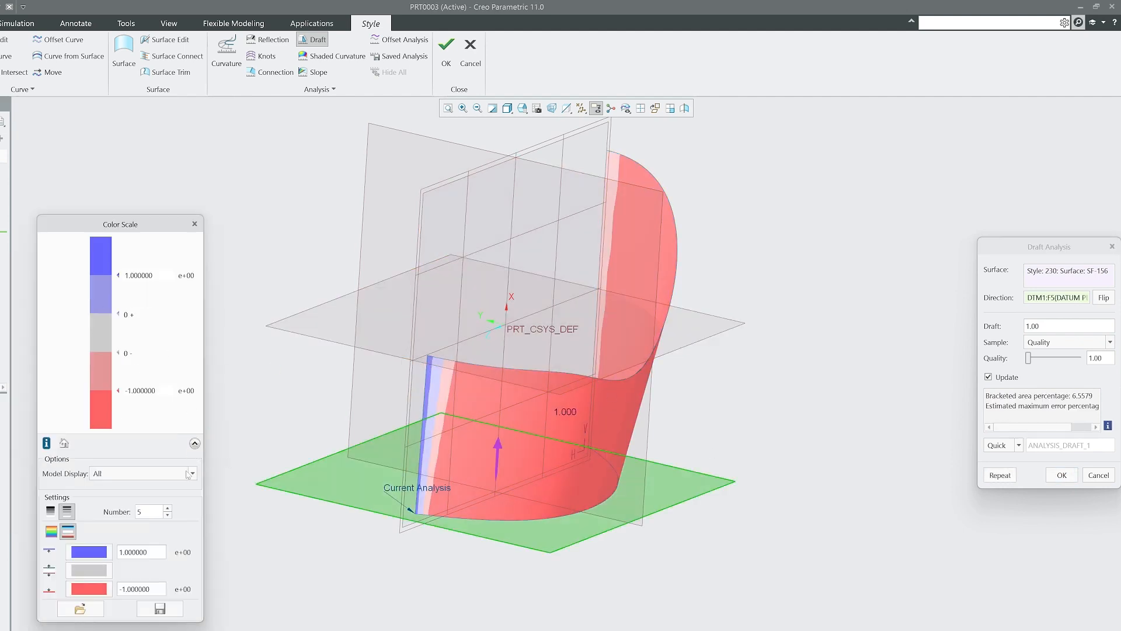
pyautogui.click(168, 509)
pyautogui.click(168, 516)
pyautogui.click(168, 516)
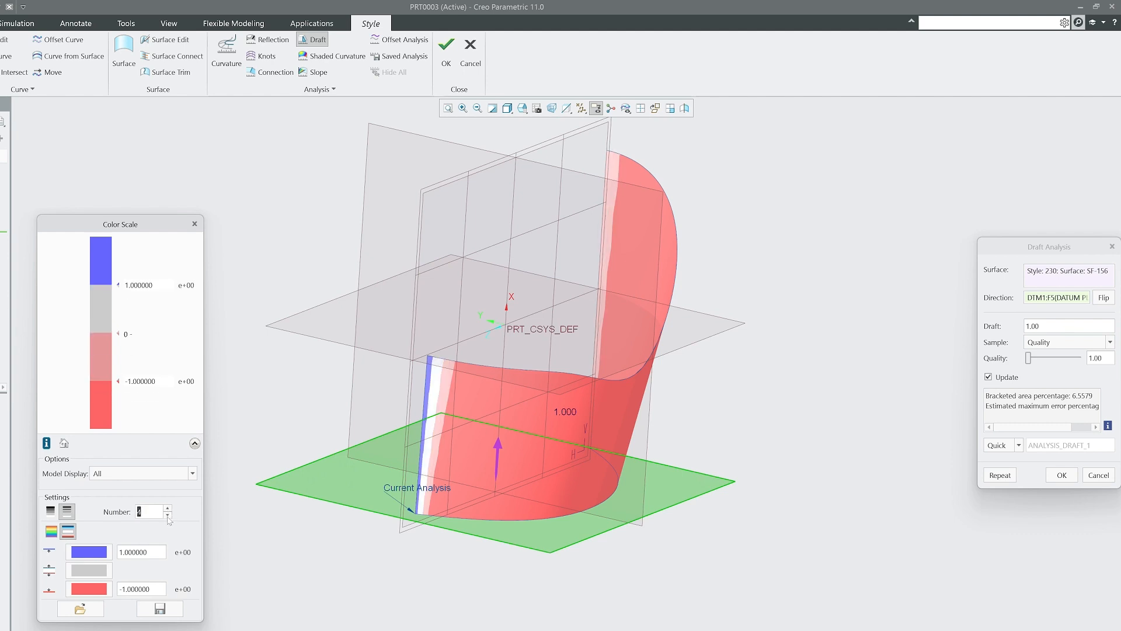
pyautogui.click(167, 515)
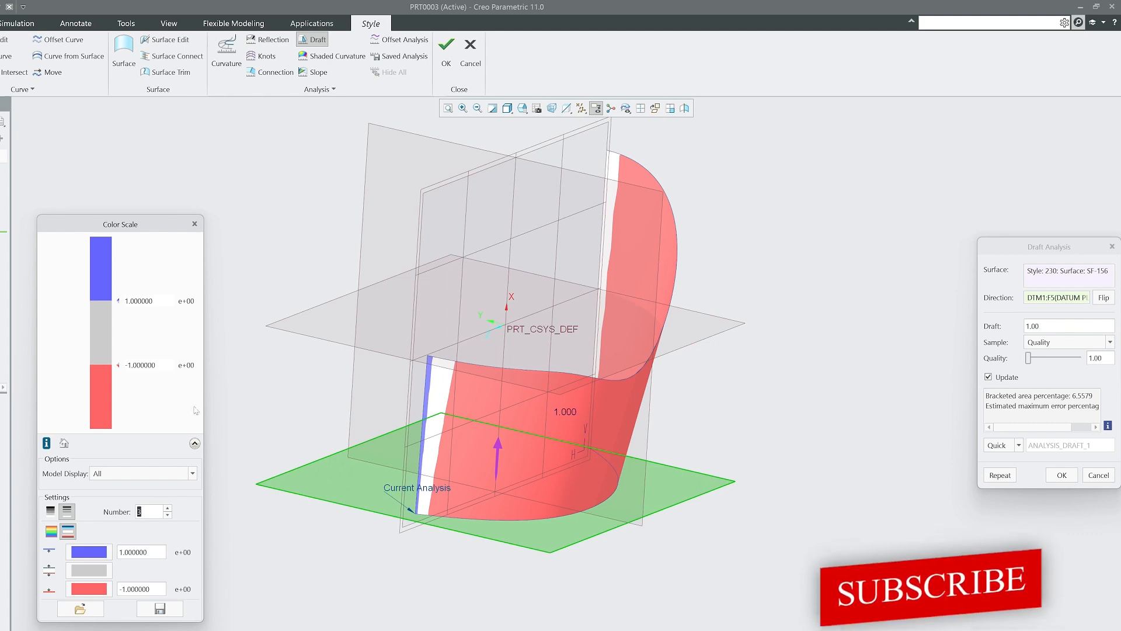
# Step: Examine the draft colors along the surface's side edge from several angles and finish the analysis
pyautogui.moveTo(418, 433); pyautogui.dragTo(474, 439, button='middle')
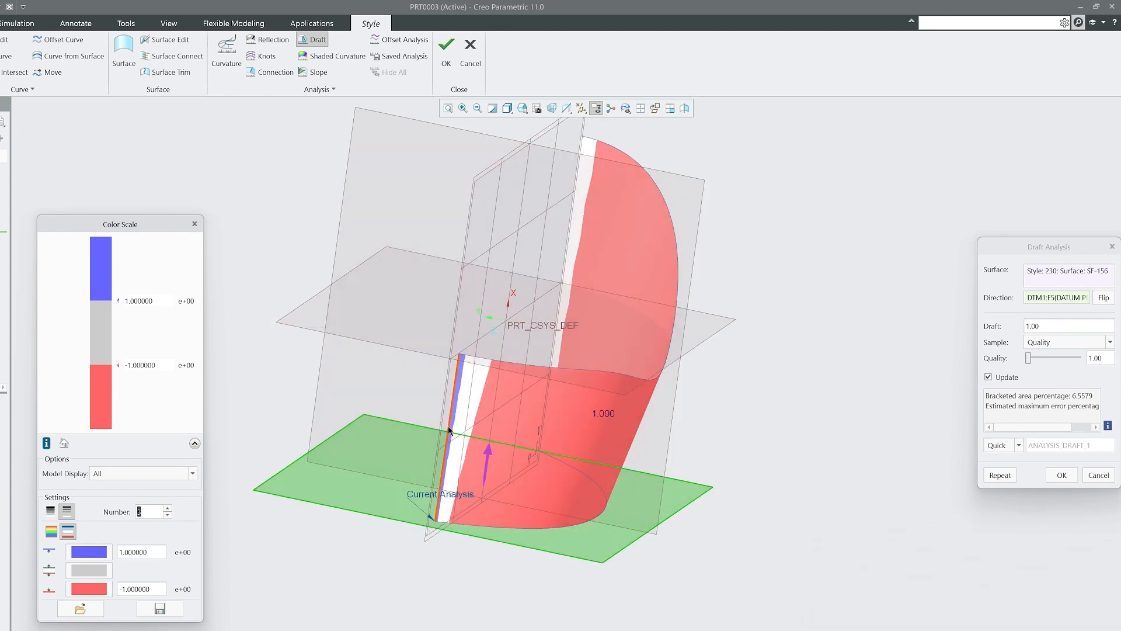
pyautogui.moveTo(450, 415)
pyautogui.mouseDown(button='middle')
pyautogui.moveTo(481, 416)
pyautogui.moveTo(490, 398)
pyautogui.moveTo(522, 393)
pyautogui.moveTo(447, 355)
pyautogui.moveTo(487, 364)
pyautogui.moveTo(549, 471)
pyautogui.mouseUp(button='middle')
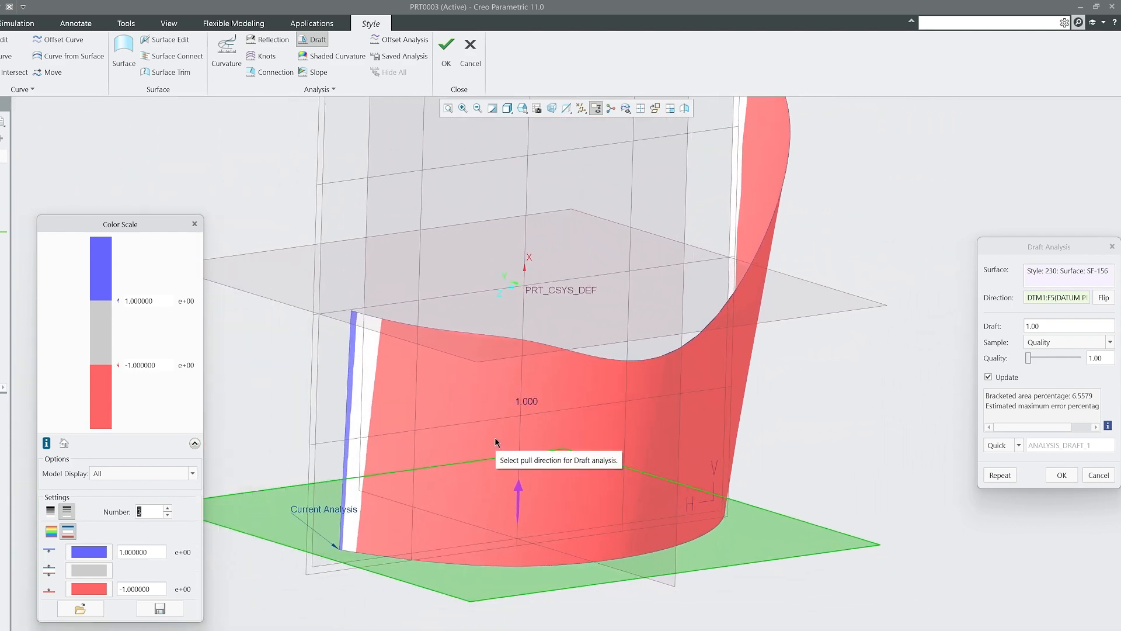
pyautogui.hotkey('ctrl', 'd')
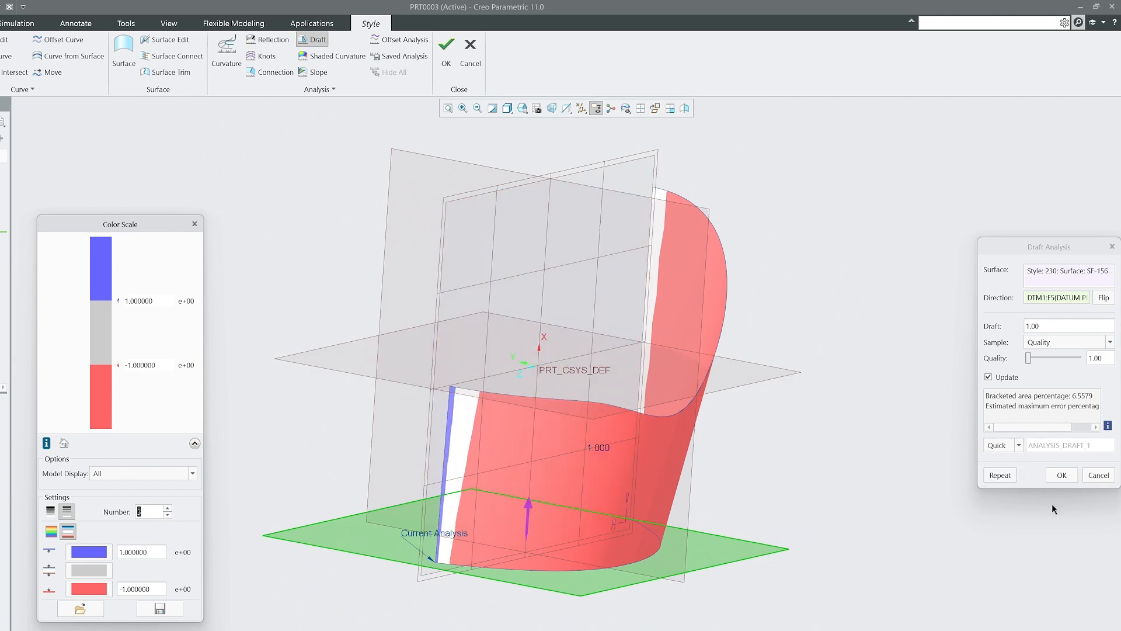
pyautogui.click(1062, 476)
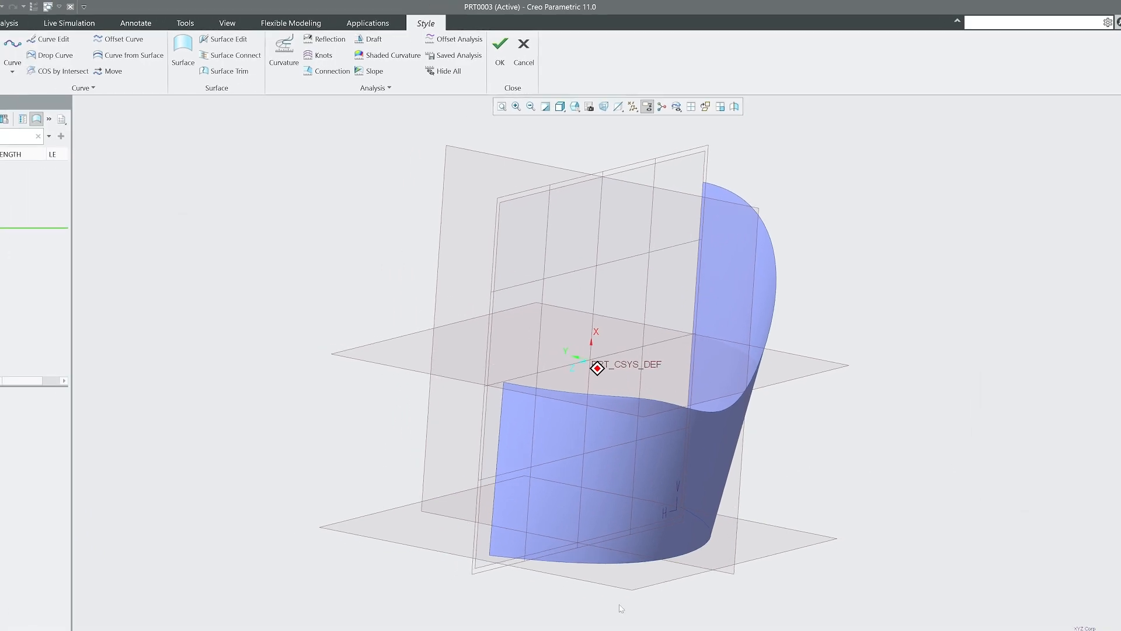
# Step: Edit the surface's lower boundary curve CF-154 by moving its open front end point slightly inward
pyautogui.click(605, 602)
pyautogui.click(611, 470)
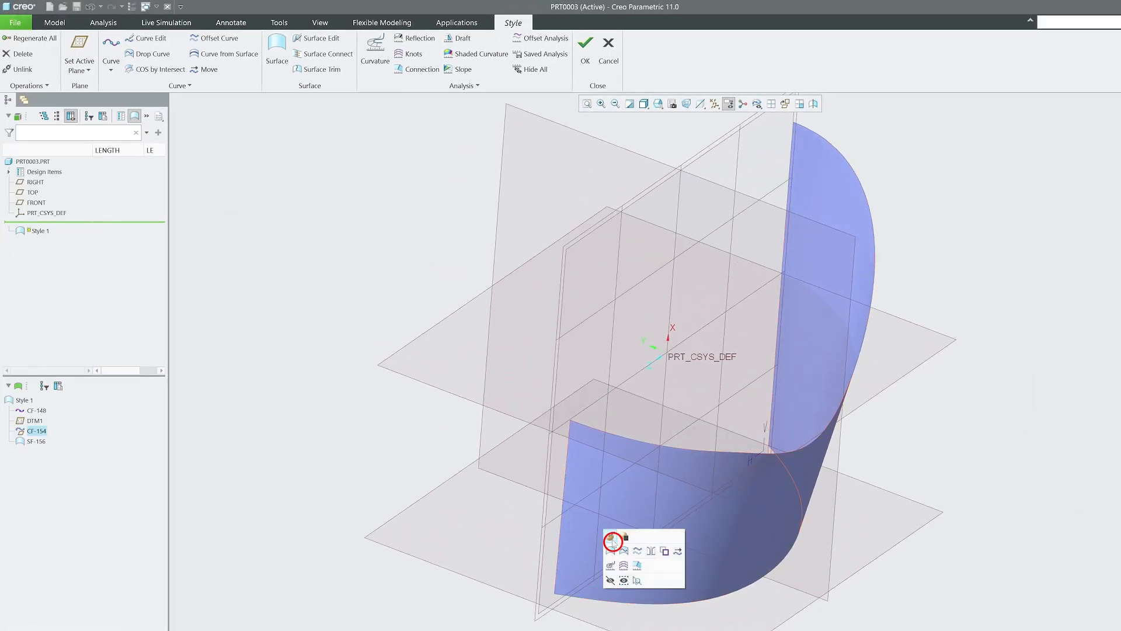
pyautogui.moveTo(555, 595); pyautogui.dragTo(561, 589)
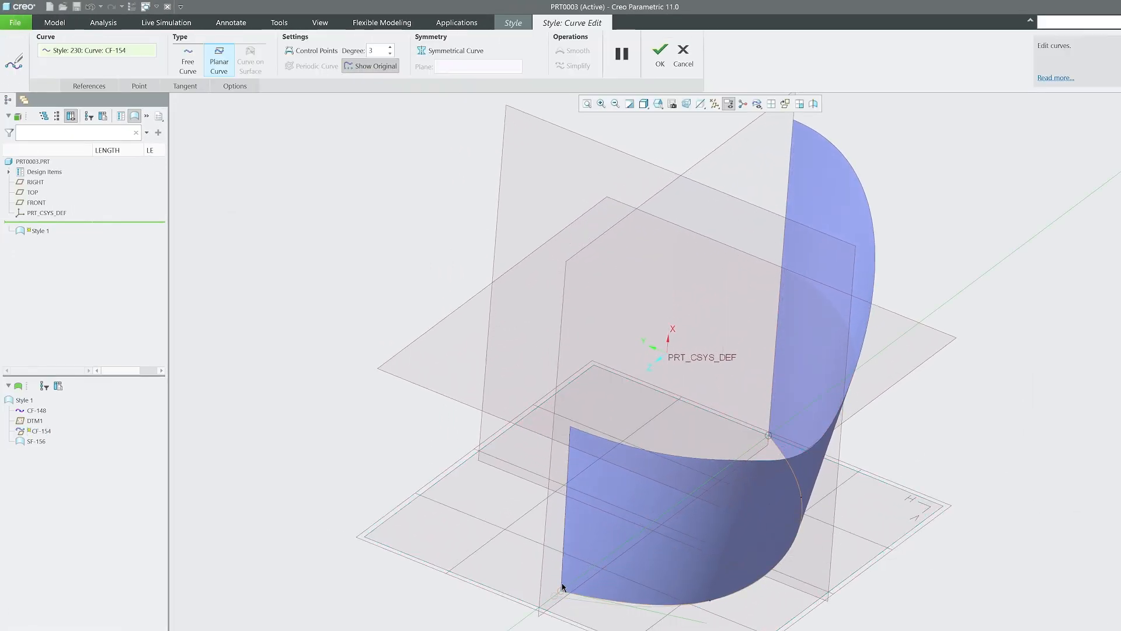
pyautogui.click(684, 65)
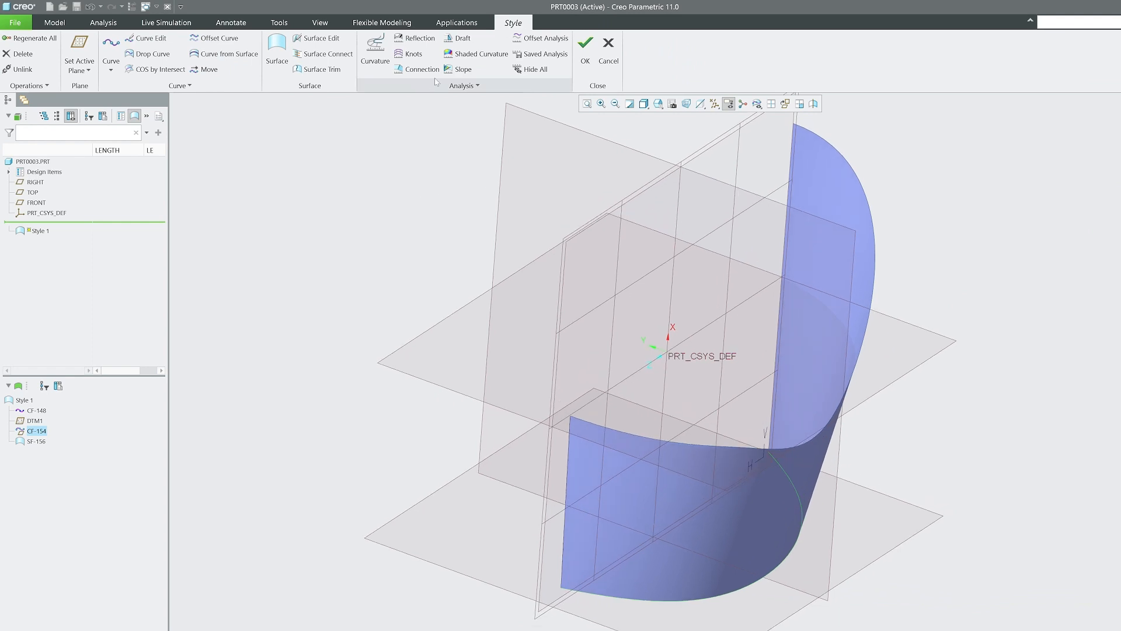
# Step: Run a draft analysis on the edited surface with draft angle 1 and datum plane DTM1 as the pull direction
pyautogui.click(462, 38)
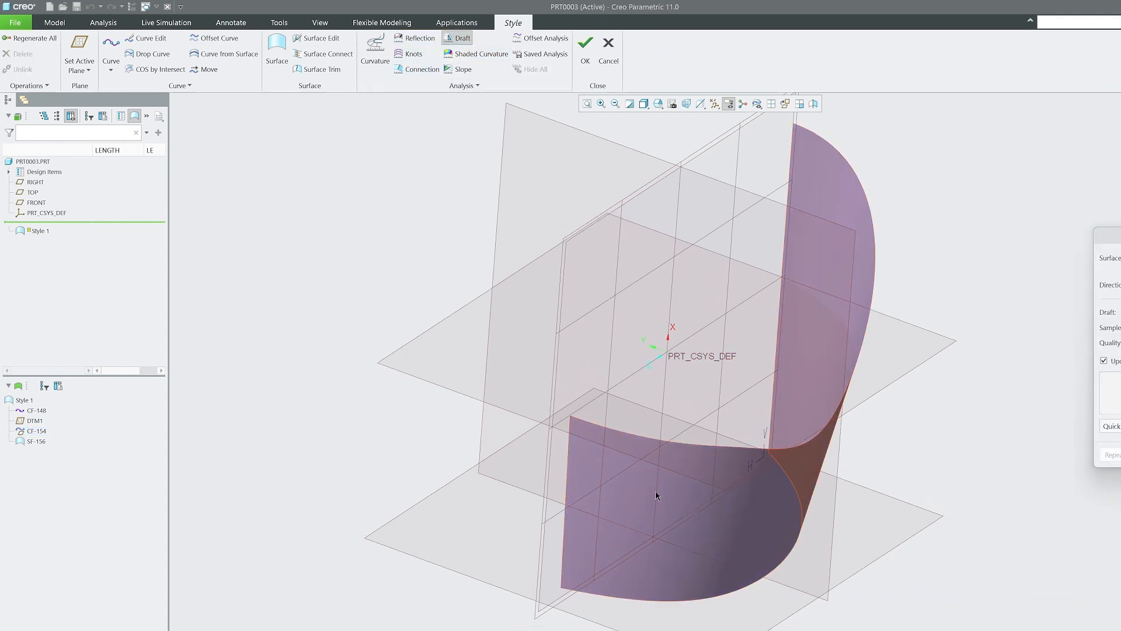
pyautogui.click(655, 489)
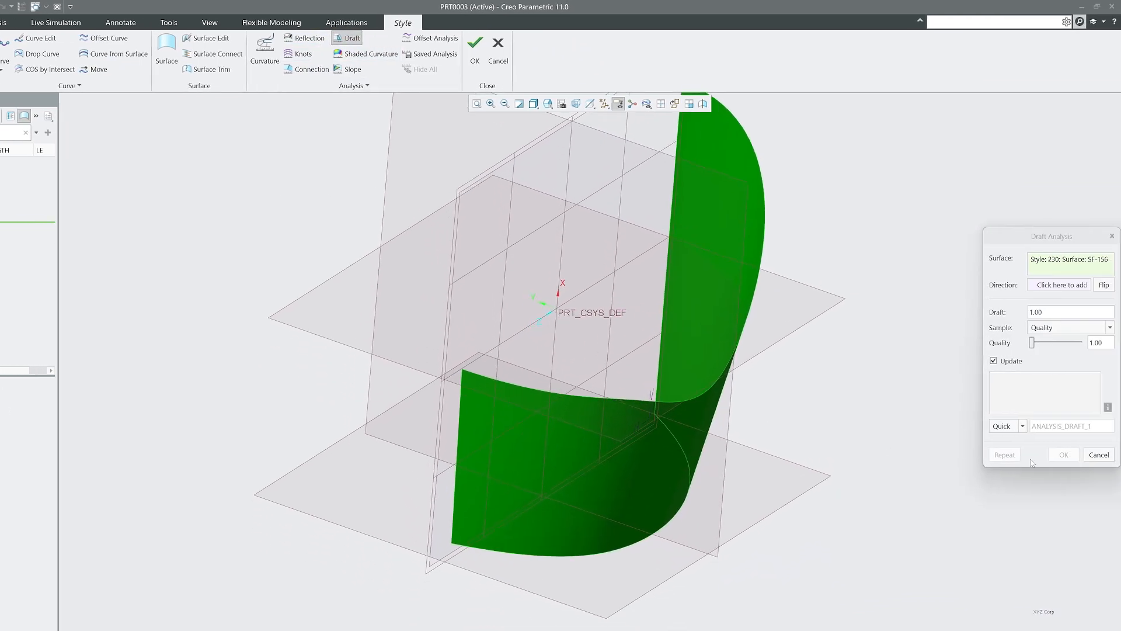
pyautogui.click(1007, 431)
pyautogui.click(1078, 396)
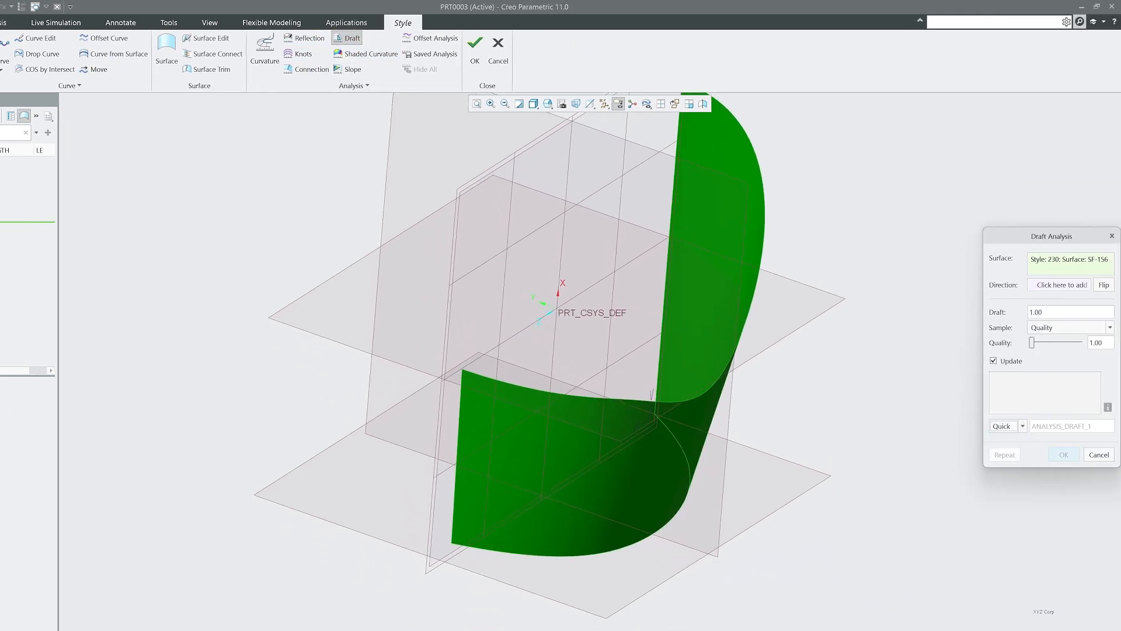
pyautogui.click(650, 590)
pyautogui.click(617, 610)
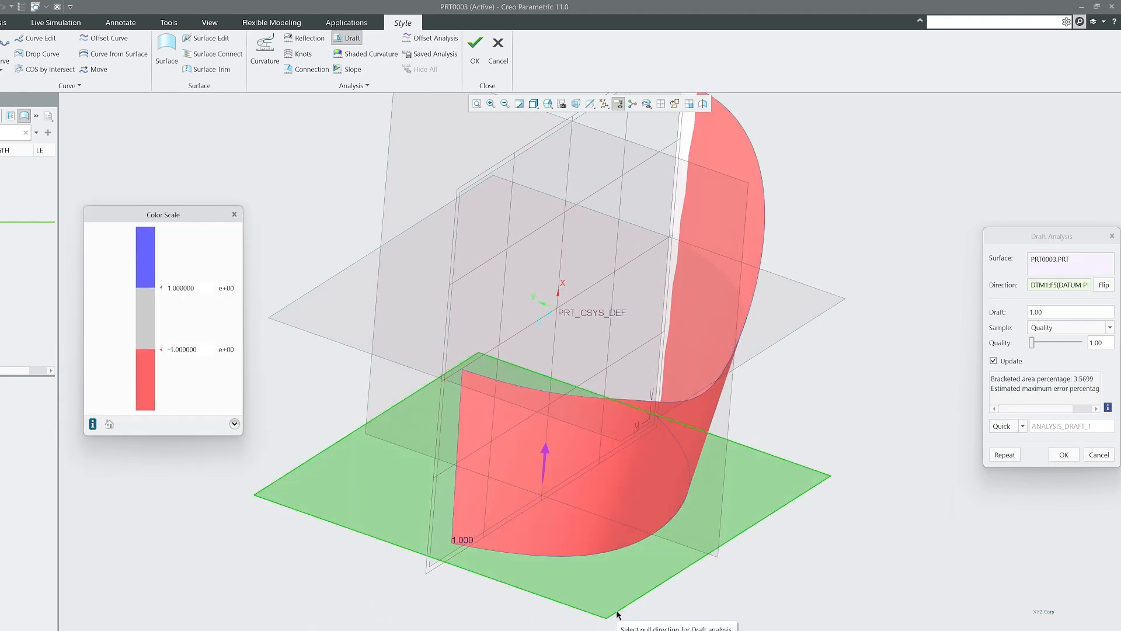
# Step: Examine the draft colors on the outer side of the edited surface and finish the analysis
pyautogui.moveTo(613, 611)
pyautogui.mouseDown(button='middle')
pyautogui.moveTo(563, 446)
pyautogui.moveTo(588, 425)
pyautogui.moveTo(569, 445)
pyautogui.moveTo(562, 403)
pyautogui.moveTo(546, 424)
pyautogui.moveTo(695, 419)
pyautogui.moveTo(698, 393)
pyautogui.moveTo(675, 380)
pyautogui.mouseUp(button='middle')
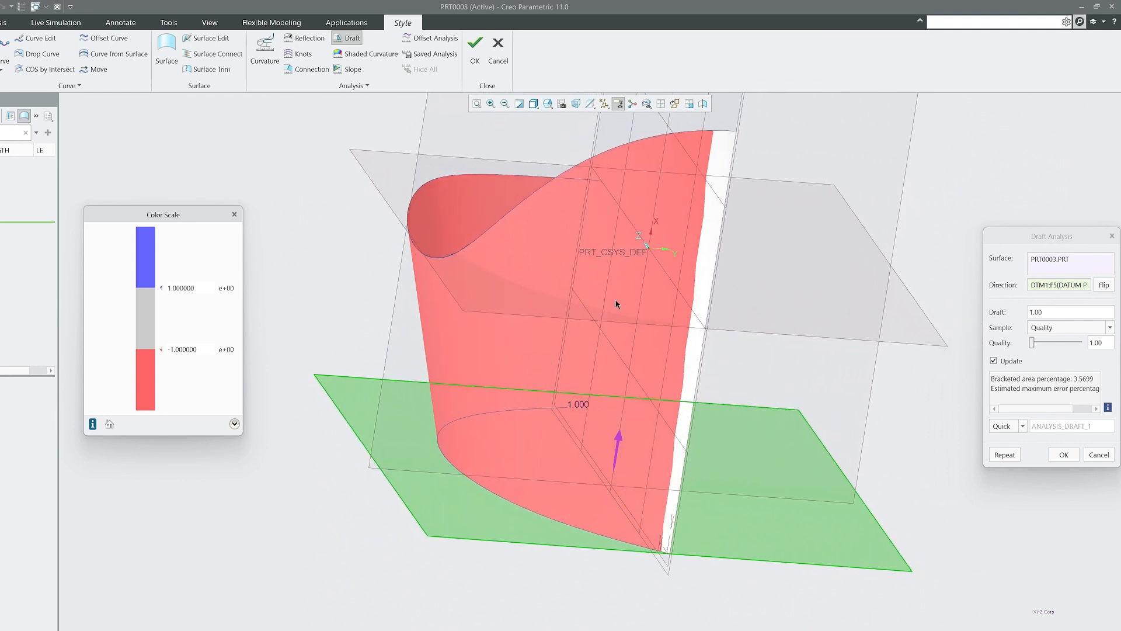
pyautogui.moveTo(946, 433)
pyautogui.mouseDown(button='middle')
pyautogui.moveTo(656, 483)
pyautogui.moveTo(514, 559)
pyautogui.mouseUp(button='middle')
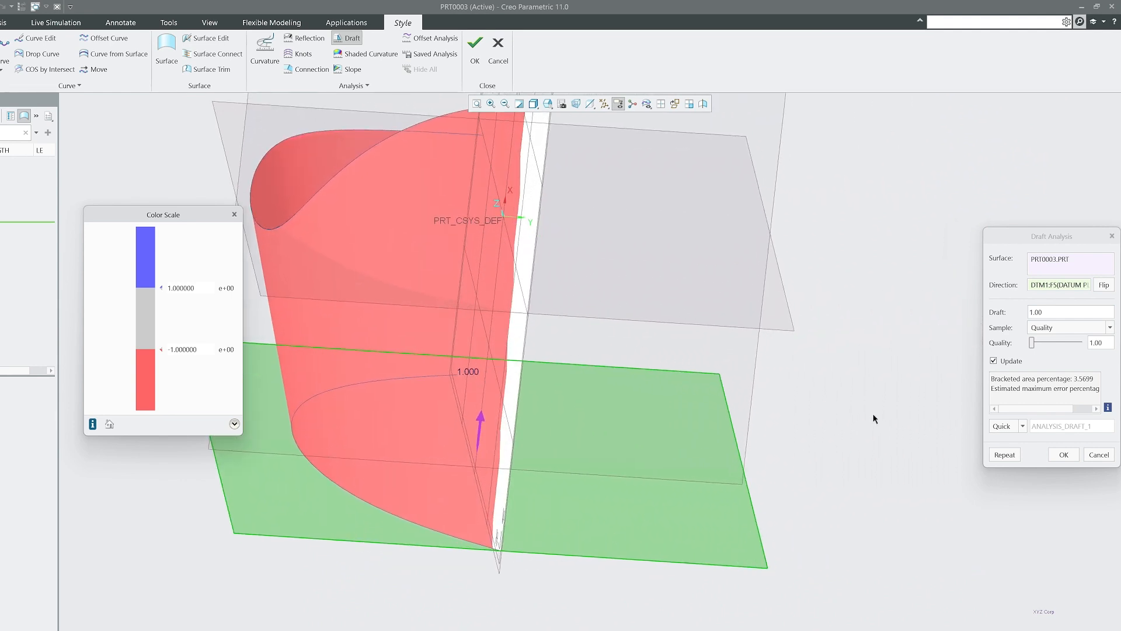
pyautogui.click(1060, 459)
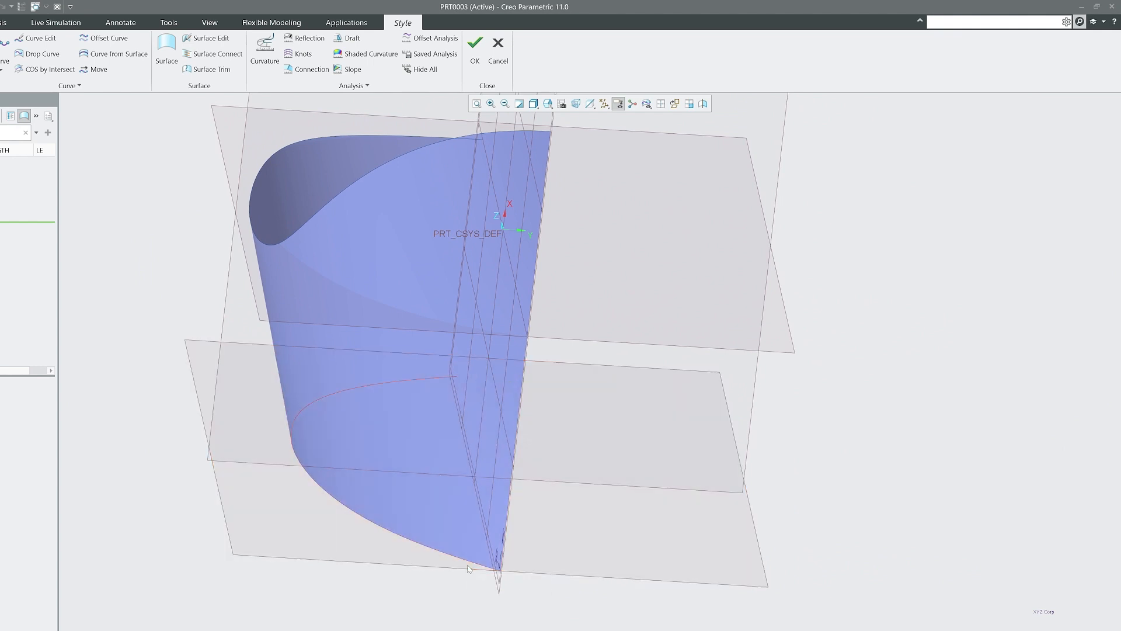
# Step: Move the same end point of the lower boundary curve CF-154 a little further inward
pyautogui.click(472, 565)
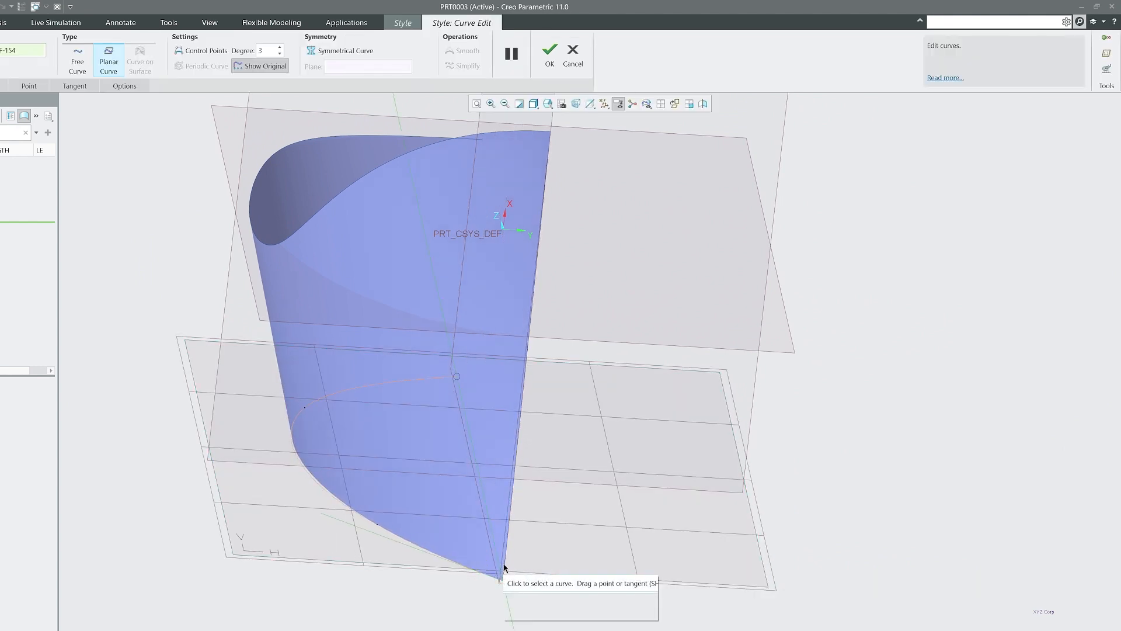
pyautogui.moveTo(501, 564); pyautogui.dragTo(496, 562)
pyautogui.click(550, 51)
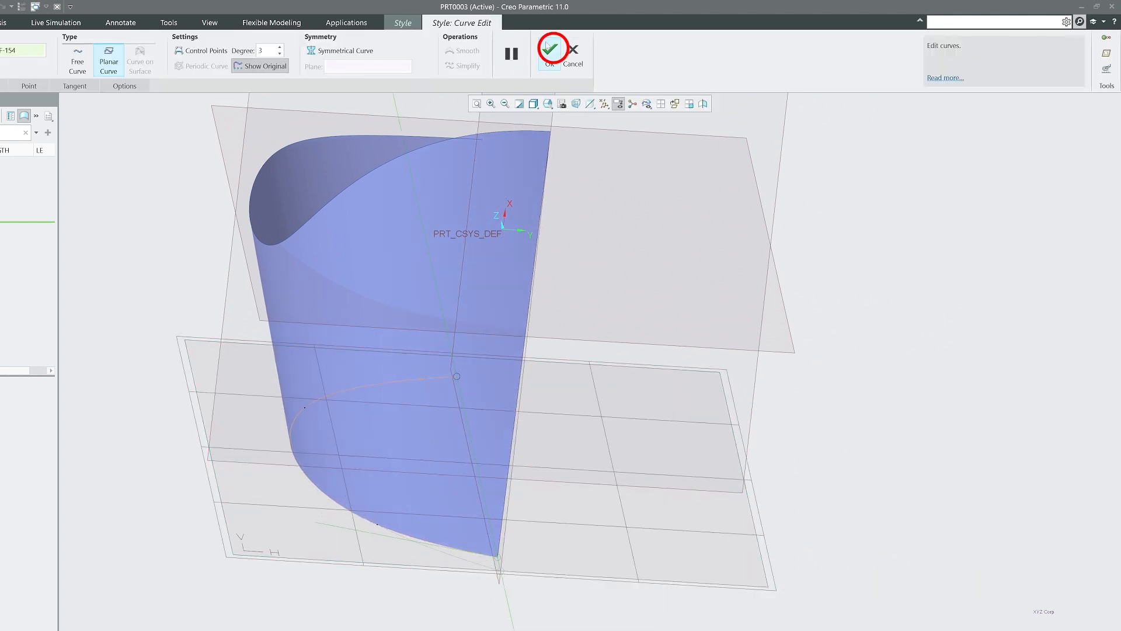
# Step: Repeat the draft analysis on surface SF-156 in the pull direction of datum plane DTM1
pyautogui.click(349, 38)
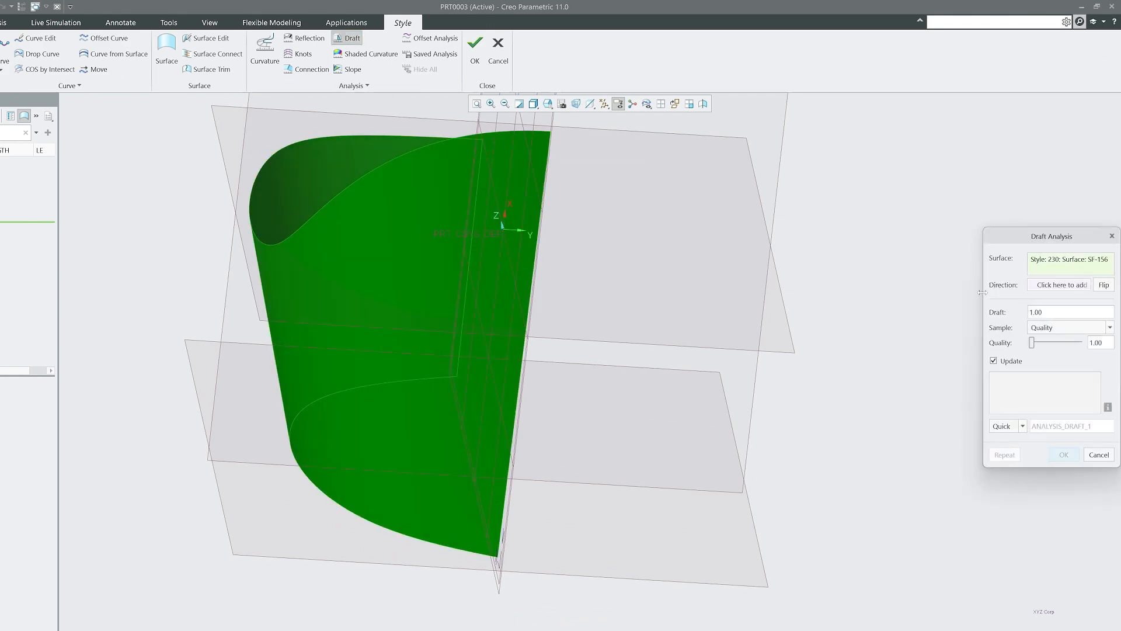
pyautogui.click(1062, 285)
pyautogui.click(741, 585)
# Step: Examine the whole surface's draft colors from all sides and finish the analysis
pyautogui.moveTo(599, 421); pyautogui.dragTo(260, 381, button='middle')
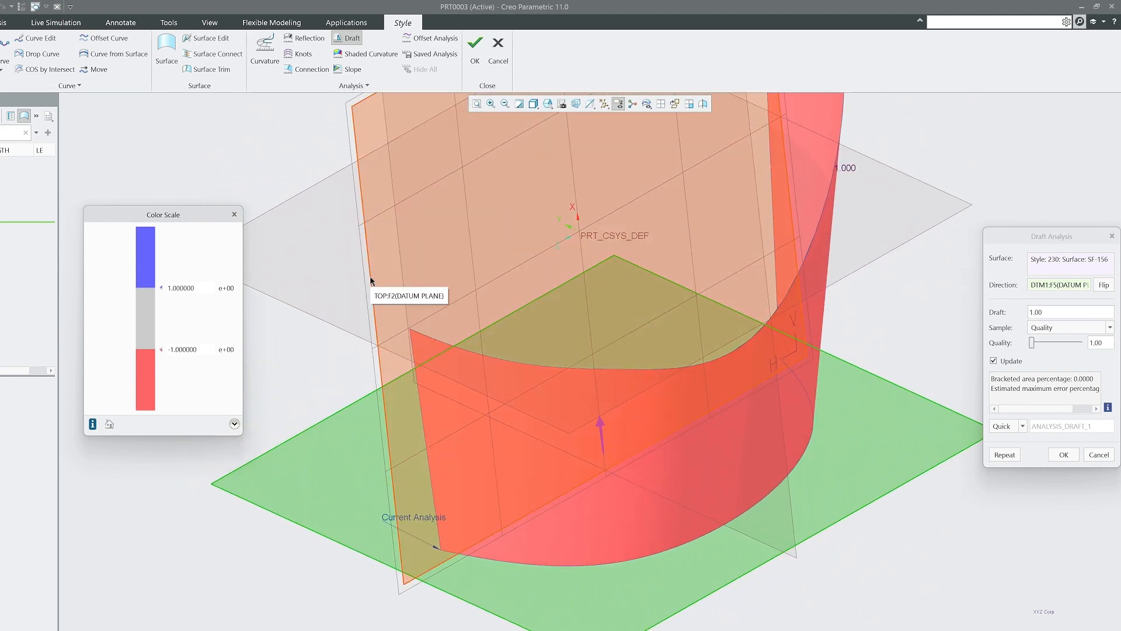
pyautogui.moveTo(332, 379); pyautogui.dragTo(340, 379, button='middle')
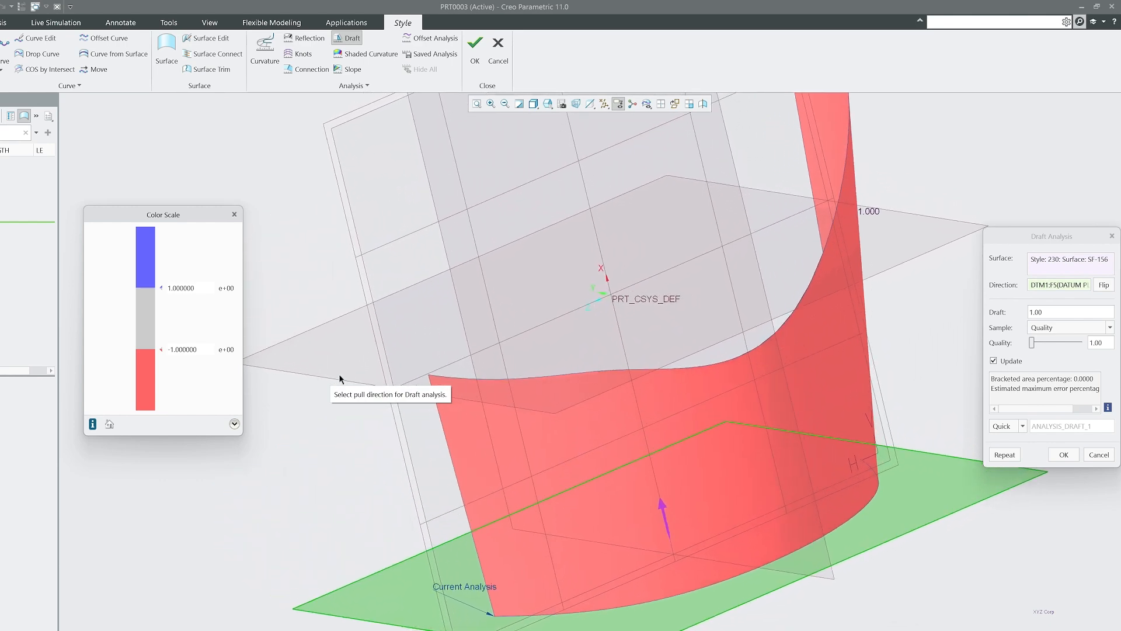
pyautogui.scroll(-3, 340, 379)
pyautogui.moveTo(341, 397)
pyautogui.mouseDown(button='middle')
pyautogui.moveTo(682, 428)
pyautogui.moveTo(672, 435)
pyautogui.mouseUp(button='middle')
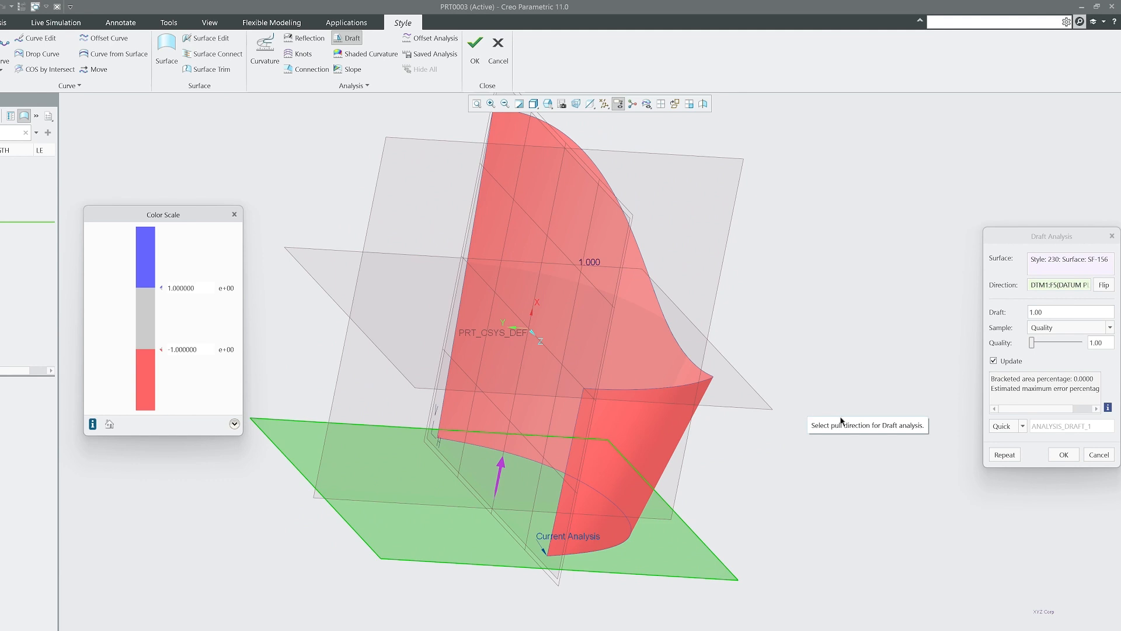
pyautogui.click(1062, 455)
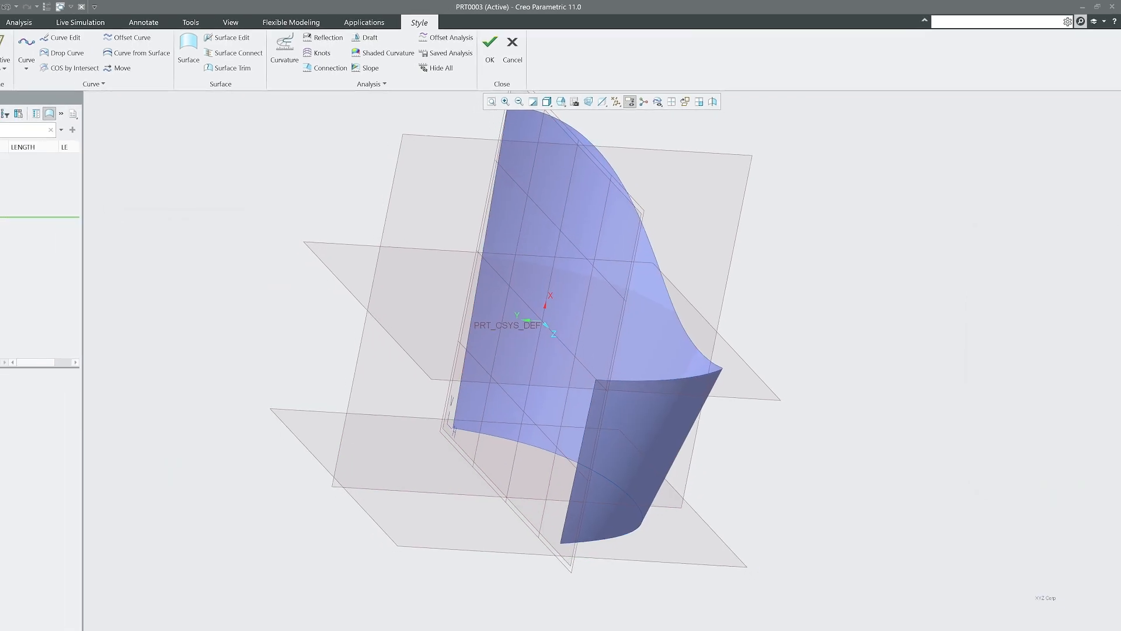